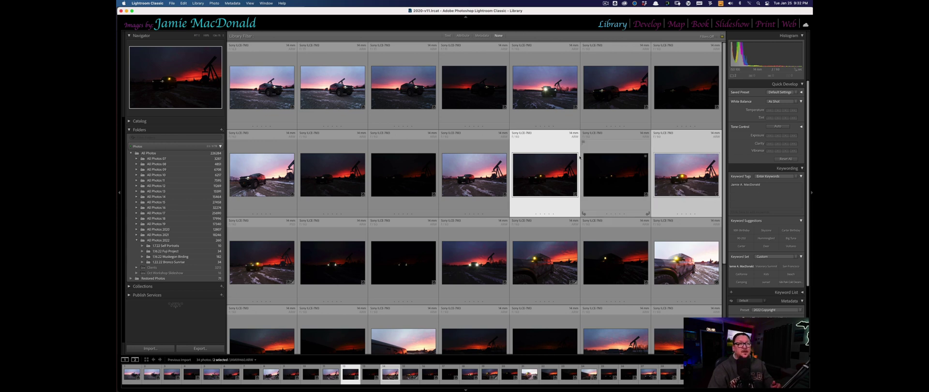
Open the two selected exposures from Lightroom as layers in a single Photoshop document.
click(215, 3)
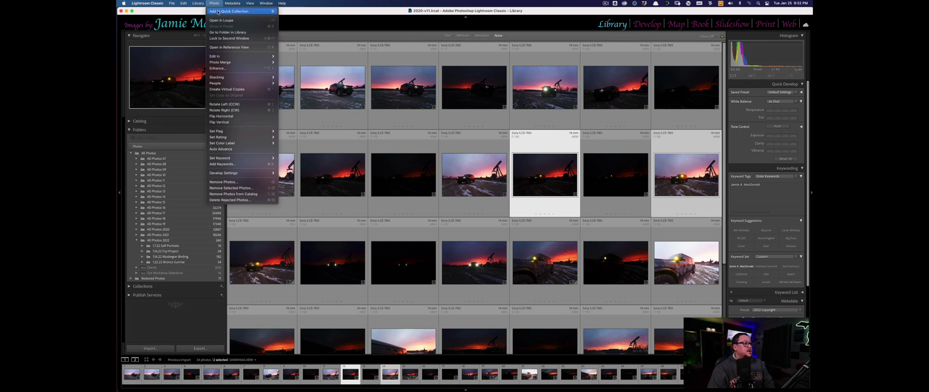
mouse_move(222, 56)
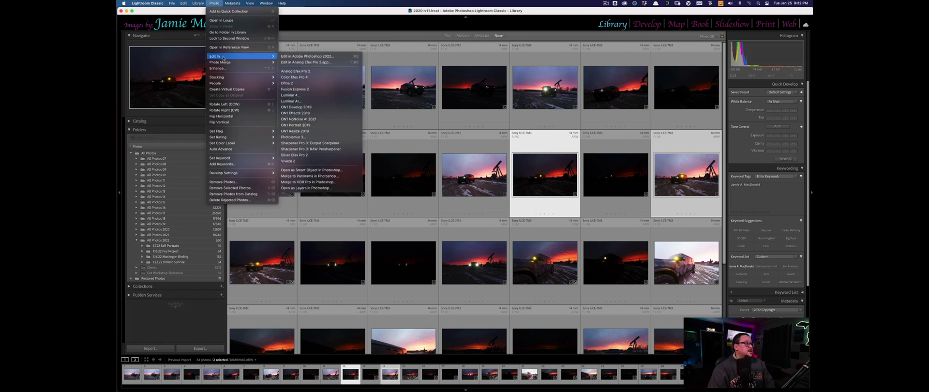
click(310, 187)
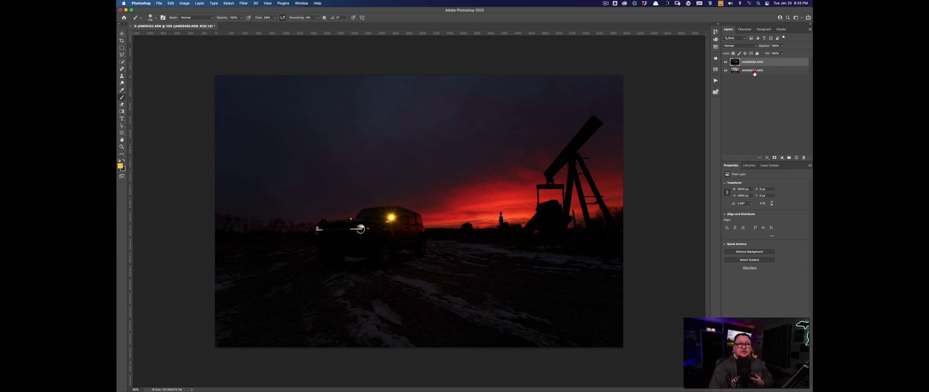
Move the dark exposure below the bright one and add a white layer mask to the bright layer.
drag(750, 59, 753, 71)
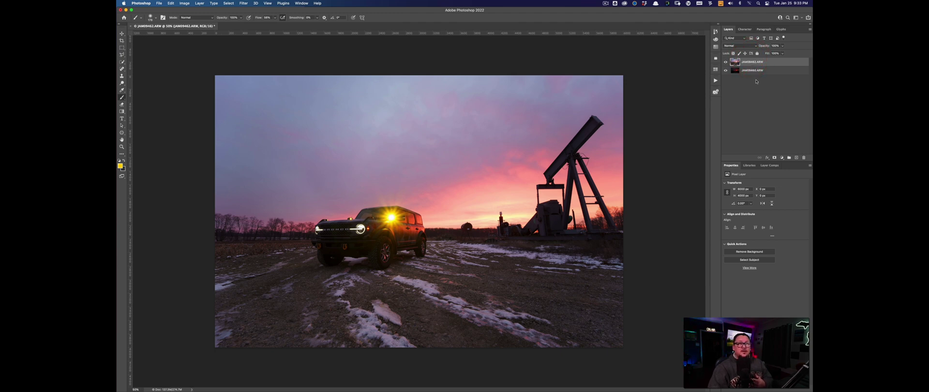
click(774, 157)
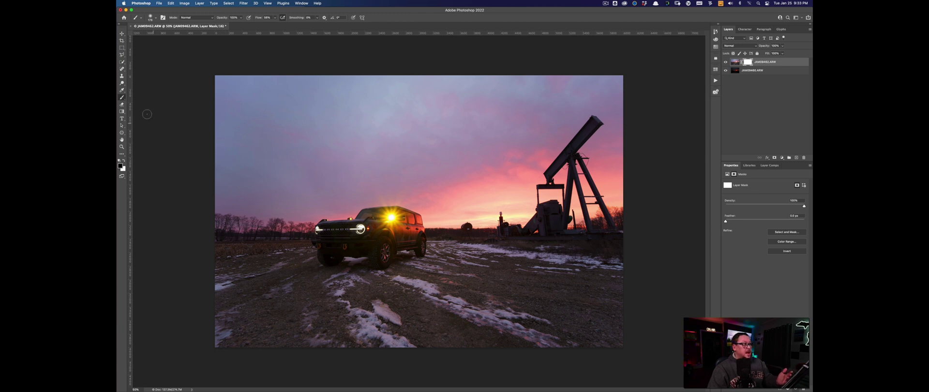
Enlarge the soft brush to about 1000 px for painting on the layer mask.
right_click(249, 95)
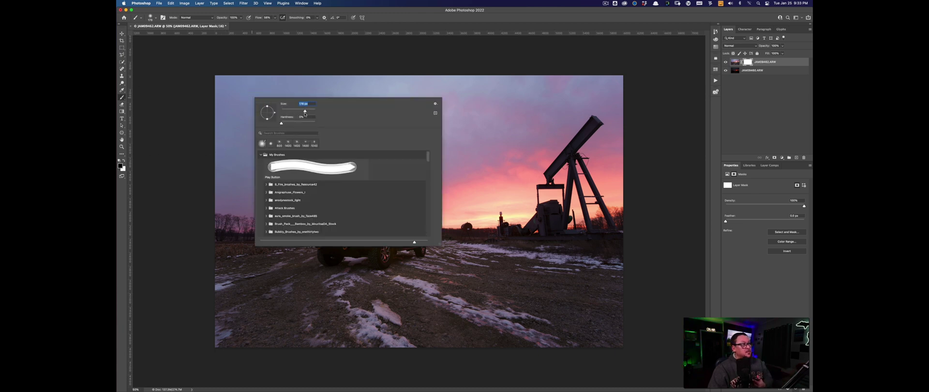
drag(305, 112, 311, 112)
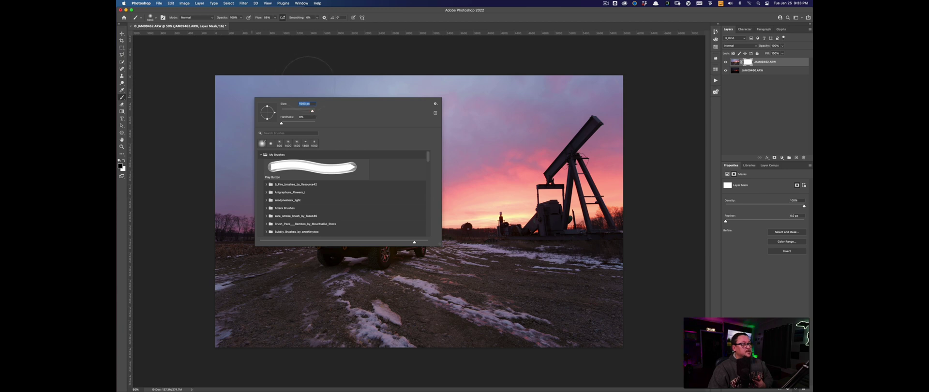
key(Return)
Try painting black across the whole sky and over the pumpjack on the layer mask, and revert the mask to white.
mouse_move(508, 99)
mouse_down()
mouse_move(361, 93)
mouse_move(569, 96)
mouse_move(271, 84)
mouse_move(426, 82)
mouse_move(165, 96)
mouse_move(345, 106)
mouse_up()
drag(214, 147, 280, 136)
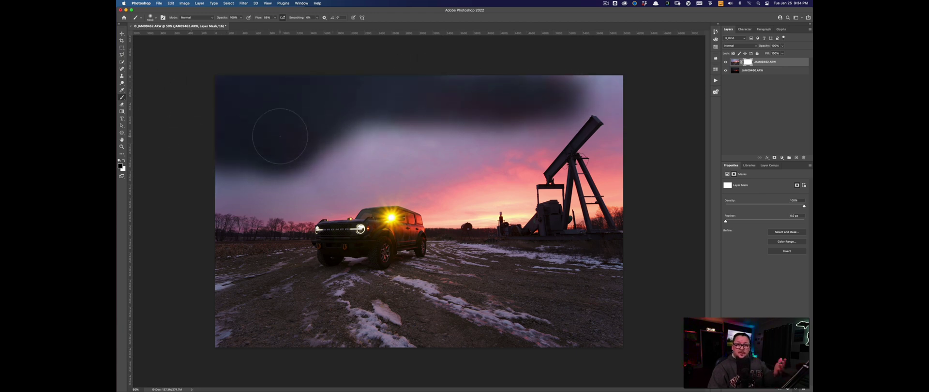
mouse_move(280, 136)
mouse_down()
mouse_move(408, 126)
mouse_move(303, 140)
mouse_move(474, 155)
mouse_move(469, 166)
mouse_move(282, 179)
mouse_move(254, 177)
mouse_move(258, 164)
mouse_move(217, 176)
mouse_move(250, 189)
mouse_move(293, 185)
mouse_move(476, 152)
mouse_move(495, 136)
mouse_move(473, 87)
mouse_move(400, 86)
mouse_move(667, 82)
mouse_move(523, 125)
mouse_move(509, 144)
mouse_move(616, 135)
mouse_move(496, 169)
mouse_move(616, 156)
mouse_move(545, 173)
mouse_move(604, 178)
mouse_move(543, 183)
mouse_move(598, 188)
mouse_move(555, 179)
mouse_move(461, 185)
mouse_move(515, 181)
mouse_move(573, 144)
mouse_move(599, 109)
mouse_move(615, 191)
mouse_up()
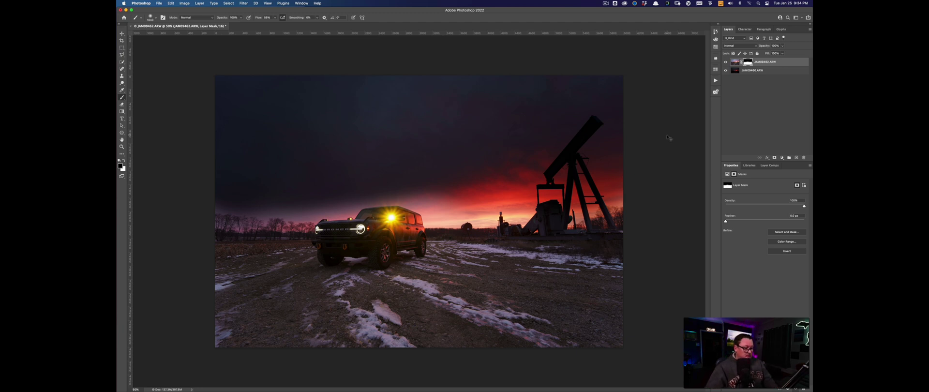
key(super+i)
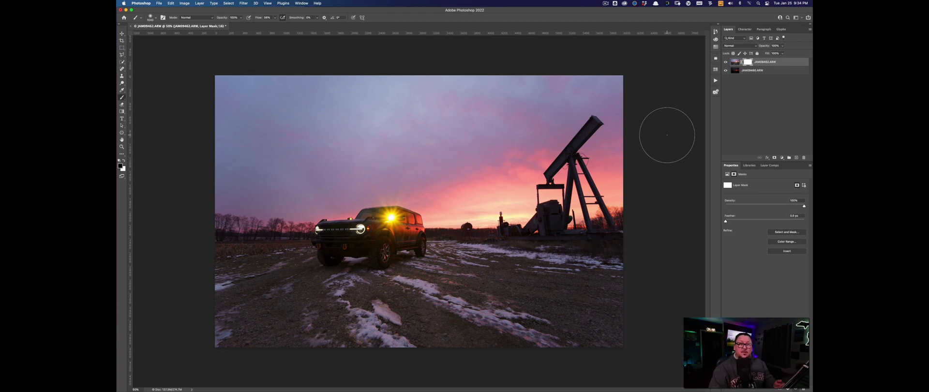
Select the vehicle, the pumpjack and the small bush on the bright layer with the Object Selection tool, and invert the selection.
click(734, 62)
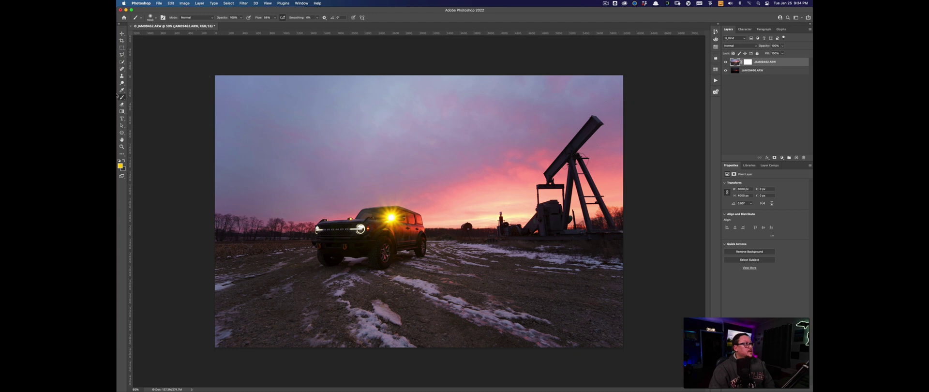
click(122, 61)
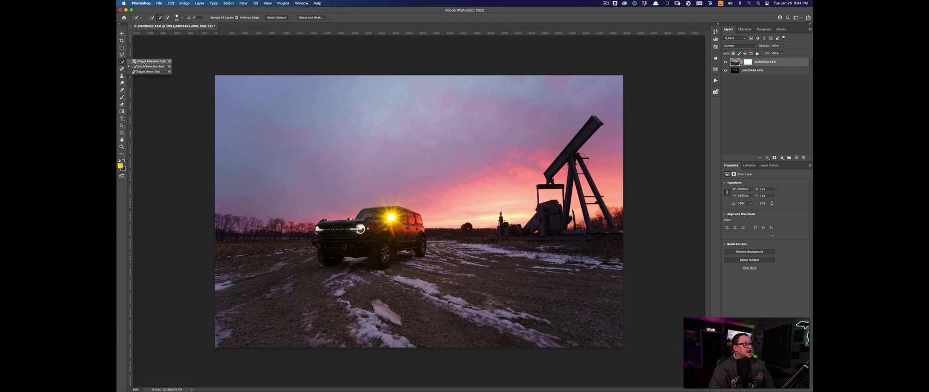
click(144, 61)
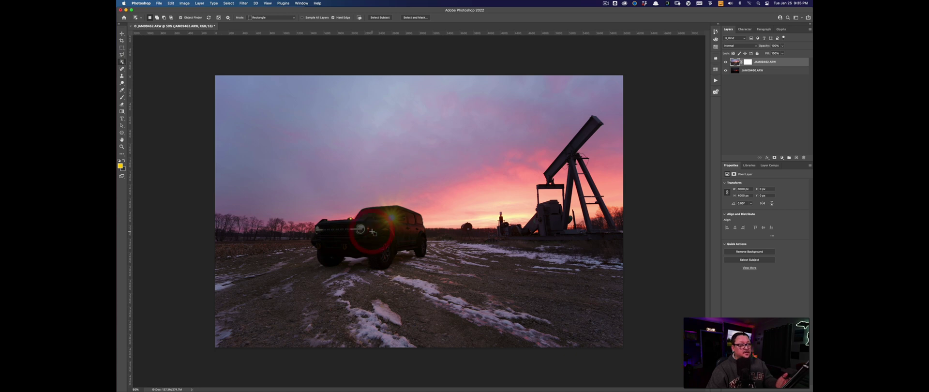
click(373, 231)
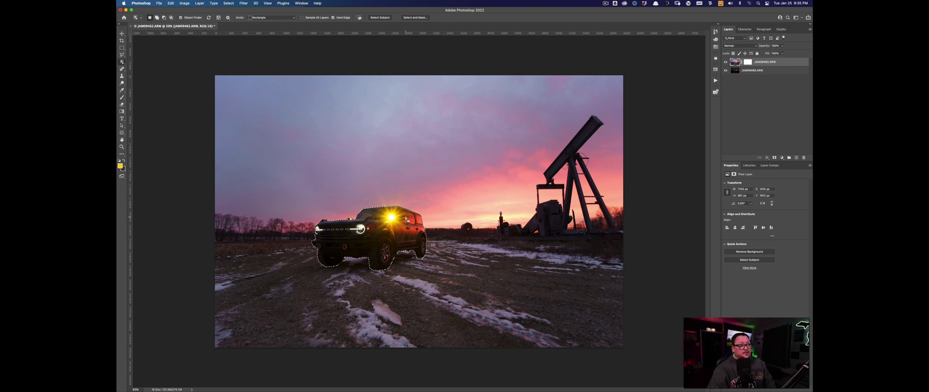
shift+click(582, 136)
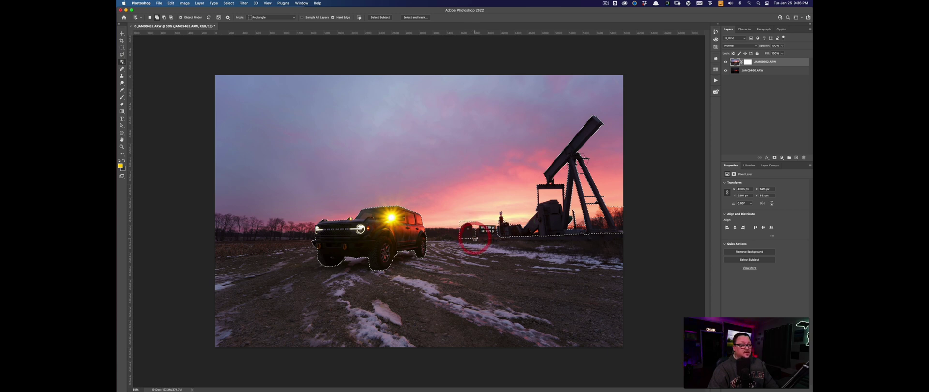
drag(475, 237, 476, 237)
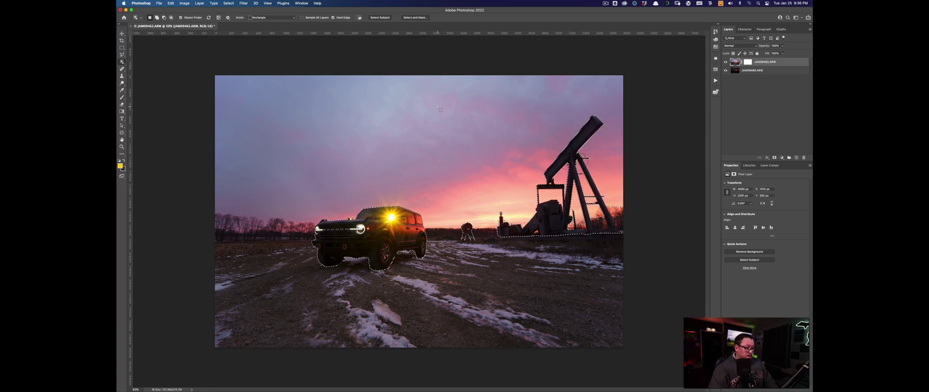
click(228, 4)
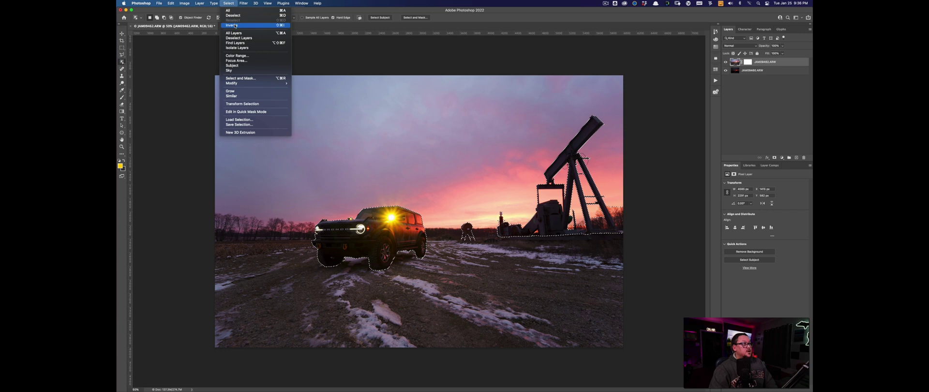
click(235, 25)
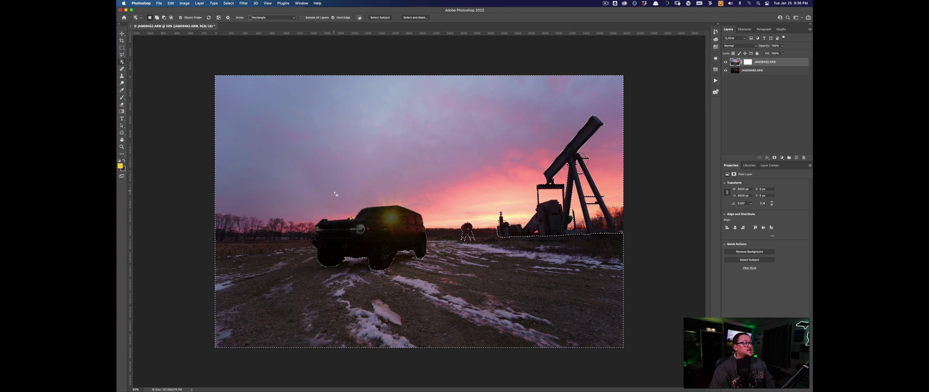
Paint black with the large soft brush over the upper sky on the bright layer's mask, within the inverted selection.
click(122, 97)
mouse_move(241, 97)
mouse_down()
mouse_move(307, 93)
mouse_move(210, 92)
mouse_up()
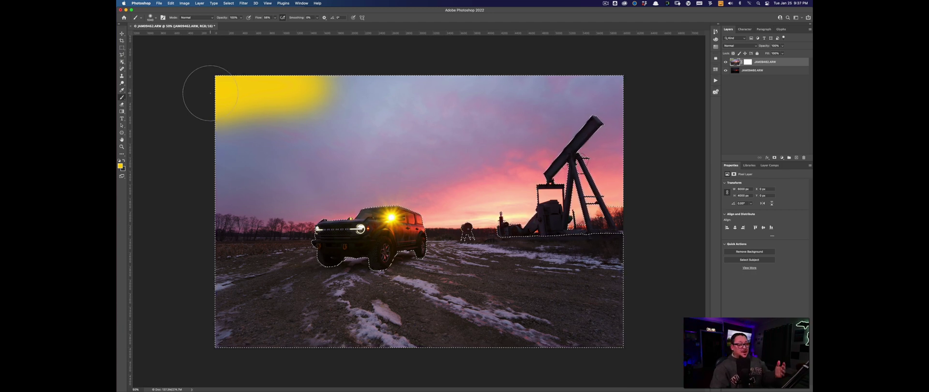
key(super+z)
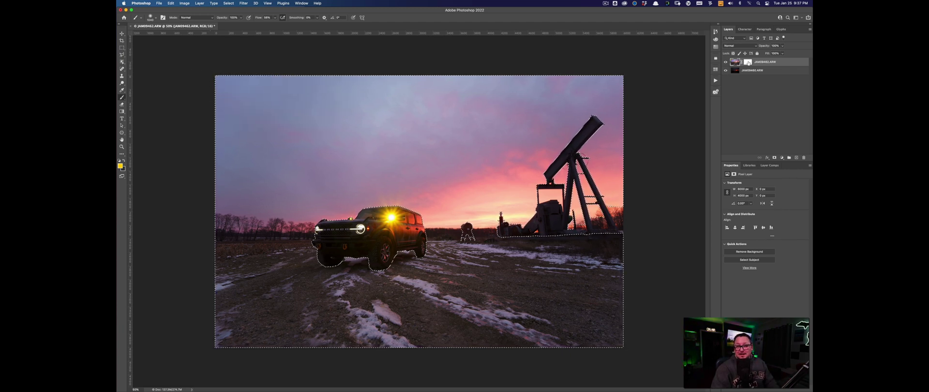
click(747, 62)
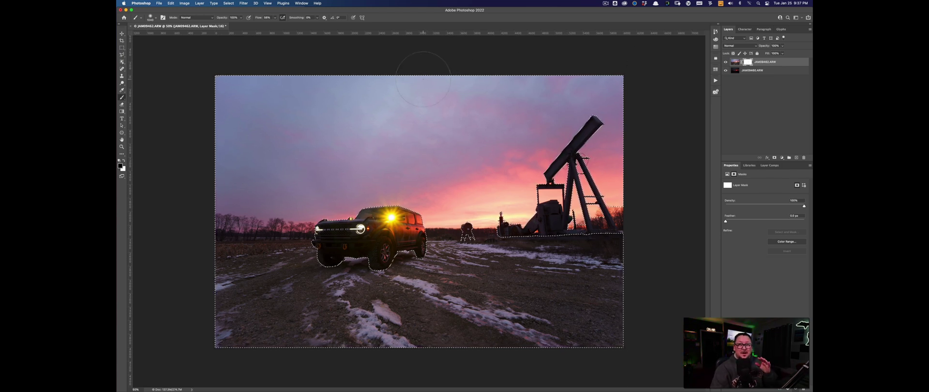
mouse_move(425, 80)
mouse_down()
mouse_move(297, 87)
mouse_move(185, 113)
mouse_move(208, 95)
mouse_move(204, 108)
mouse_move(282, 119)
mouse_move(194, 162)
mouse_move(334, 113)
mouse_move(516, 74)
mouse_move(508, 90)
mouse_move(468, 102)
mouse_move(571, 84)
mouse_move(617, 108)
mouse_move(613, 190)
mouse_move(580, 115)
mouse_move(446, 121)
mouse_move(295, 146)
mouse_move(230, 168)
mouse_move(272, 156)
mouse_move(375, 159)
mouse_move(489, 145)
mouse_up()
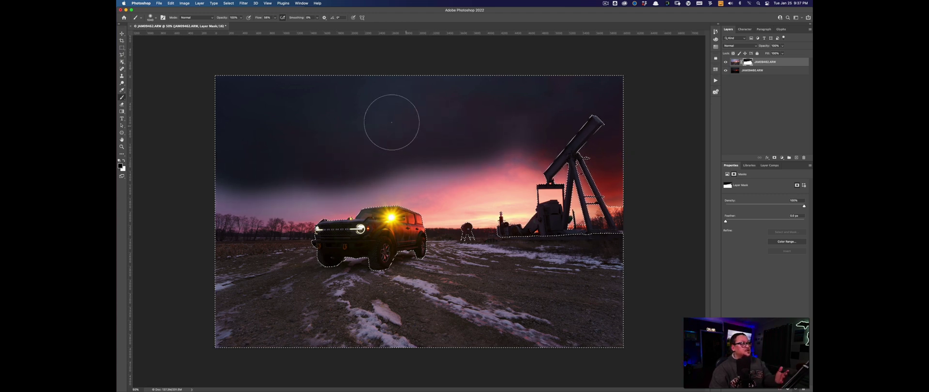
Check the brush hardness, paint black on the mask over the remaining sky down to the horizon, and clear the selection.
click(155, 18)
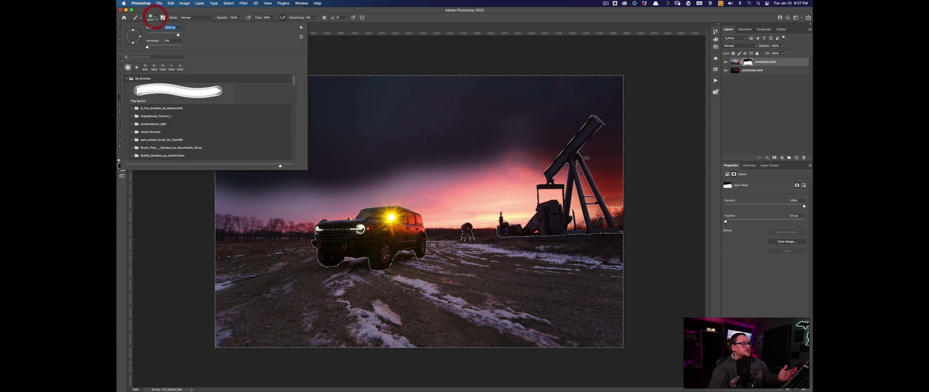
click(145, 48)
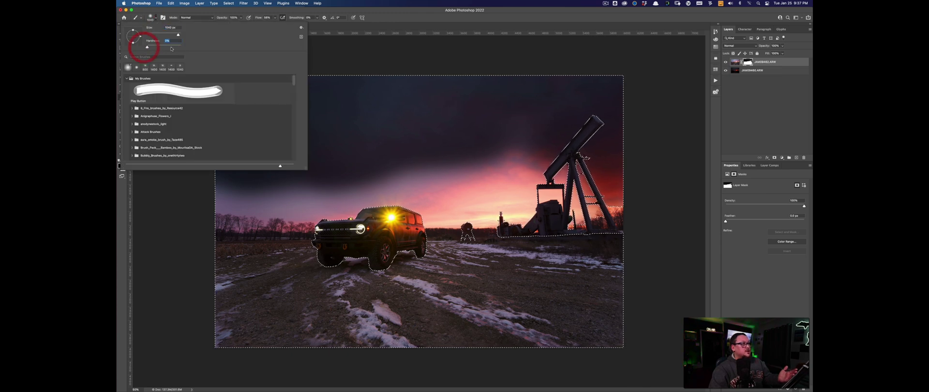
key(Return)
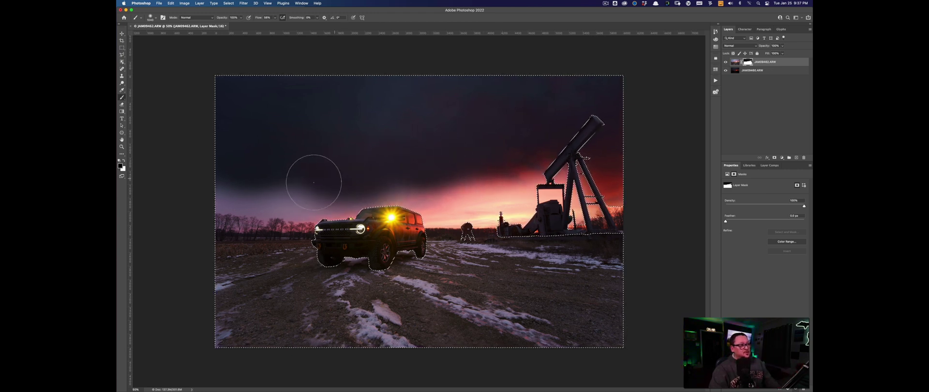
mouse_move(314, 182)
mouse_down()
mouse_move(243, 185)
mouse_move(324, 184)
mouse_up()
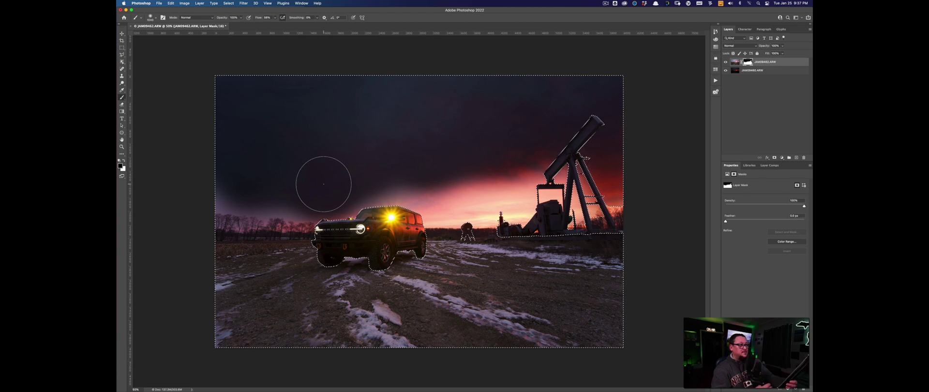
mouse_move(315, 174)
mouse_down()
mouse_move(487, 161)
mouse_move(535, 169)
mouse_up()
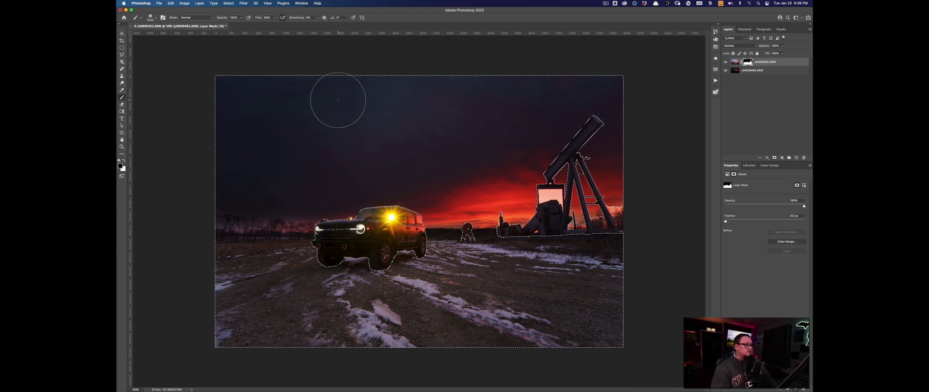
key(super+d)
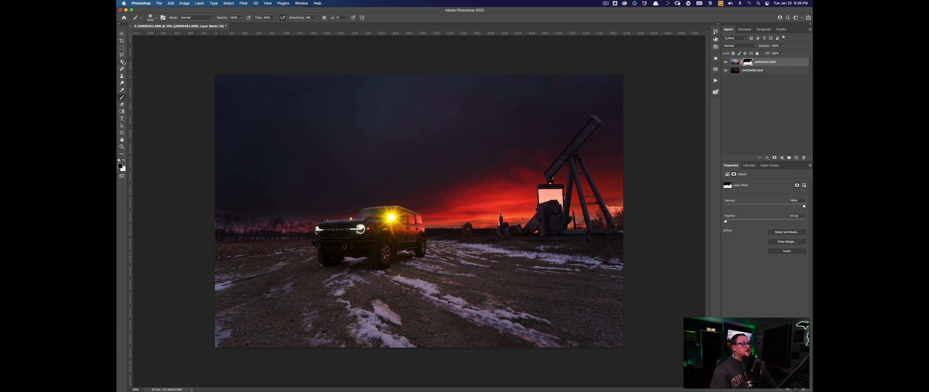
Switch to the Quick Selection tool and check its brush size, hardness and spacing settings.
click(123, 62)
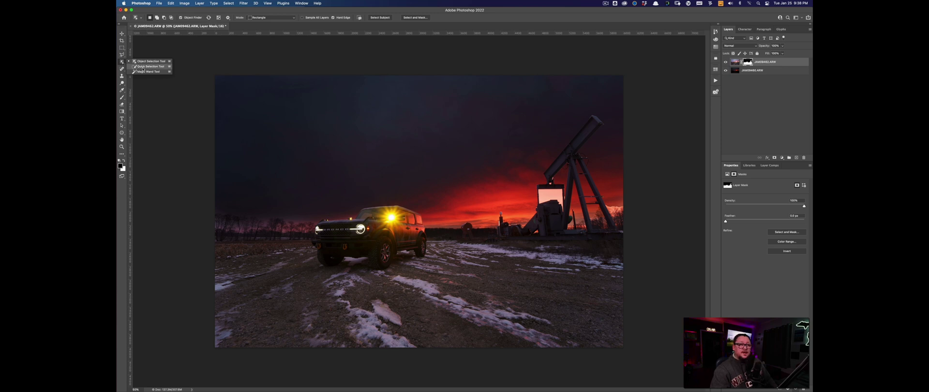
click(143, 67)
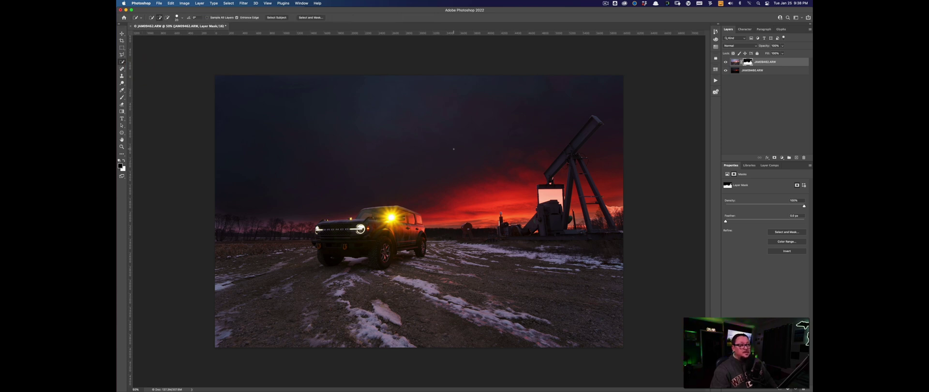
right_click(460, 135)
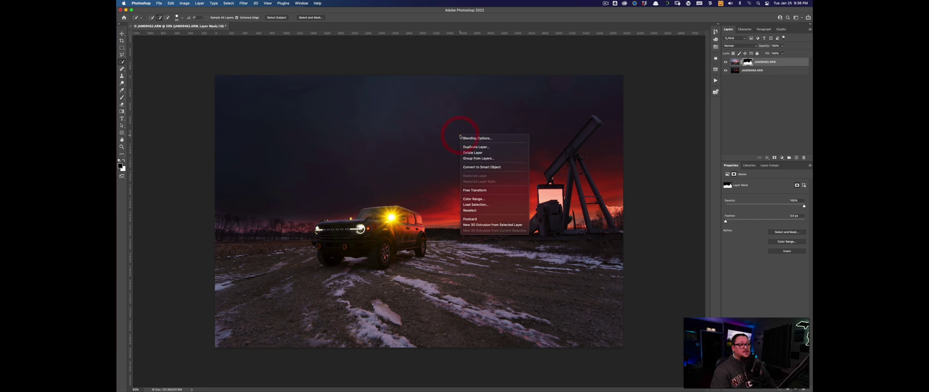
click(370, 18)
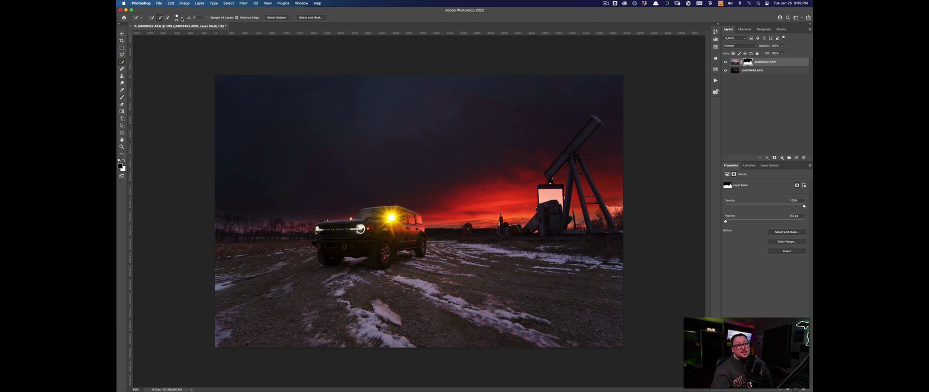
click(182, 18)
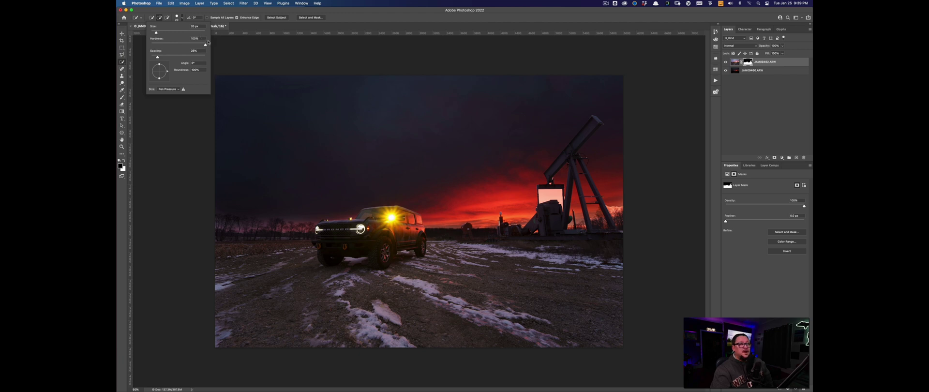
click(353, 18)
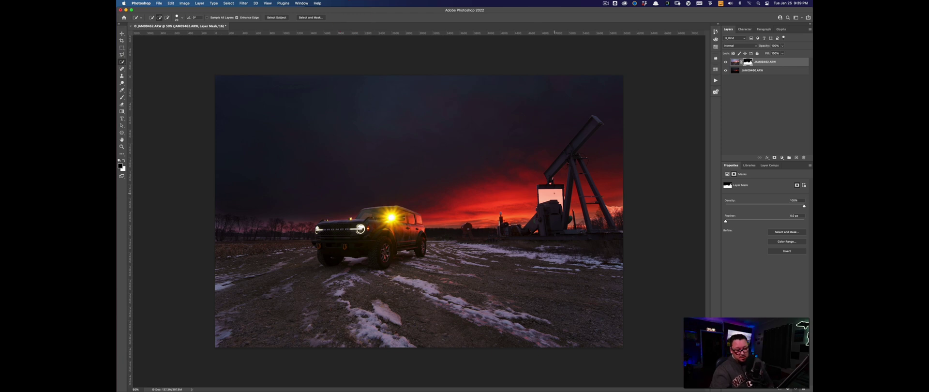
Select the bright patch of sky inside the pumpjack's rectangular frame with the Quick Selection tool.
key(super+minus)
key(super+minus)
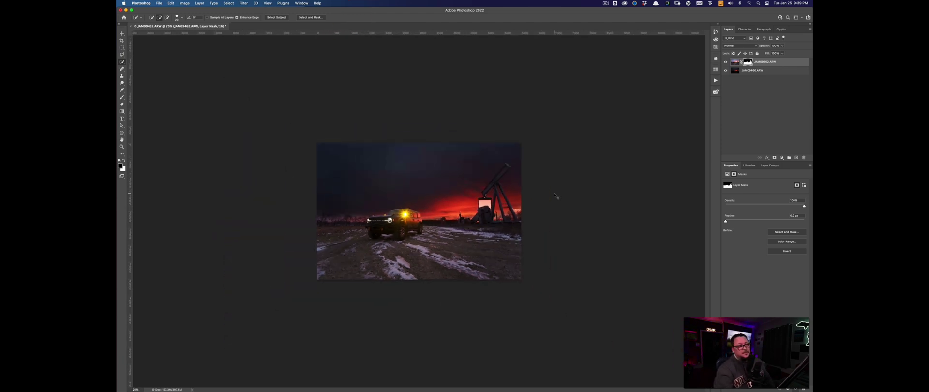
key(super+1)
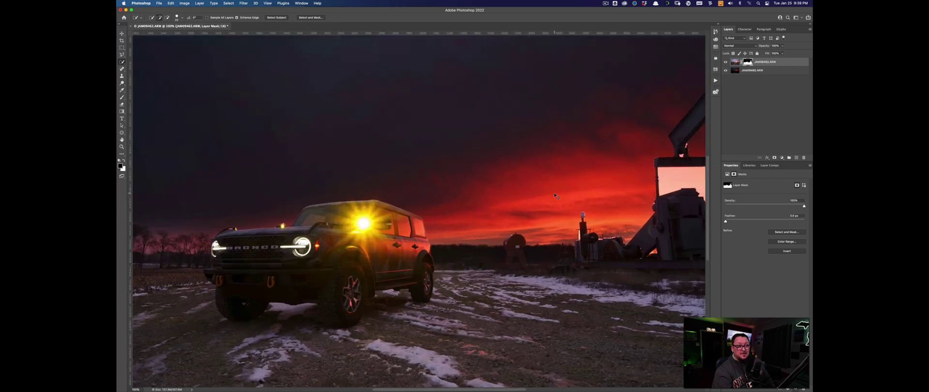
drag(554, 193, 262, 151)
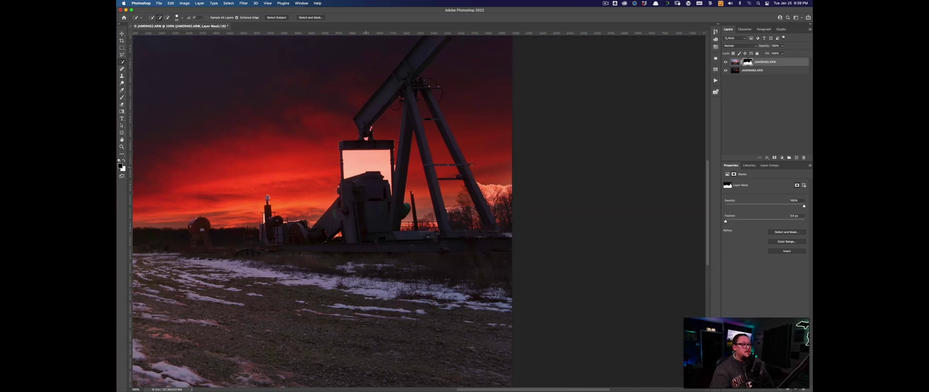
click(363, 160)
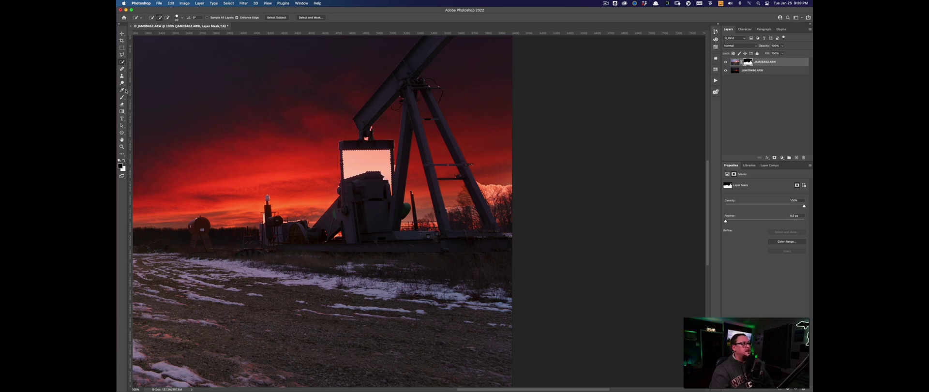
Paint black with the Brush on the layer mask within the selected pumpjack opening, and clear the selection.
click(122, 97)
mouse_move(312, 146)
mouse_down()
mouse_move(436, 150)
mouse_move(320, 171)
mouse_up()
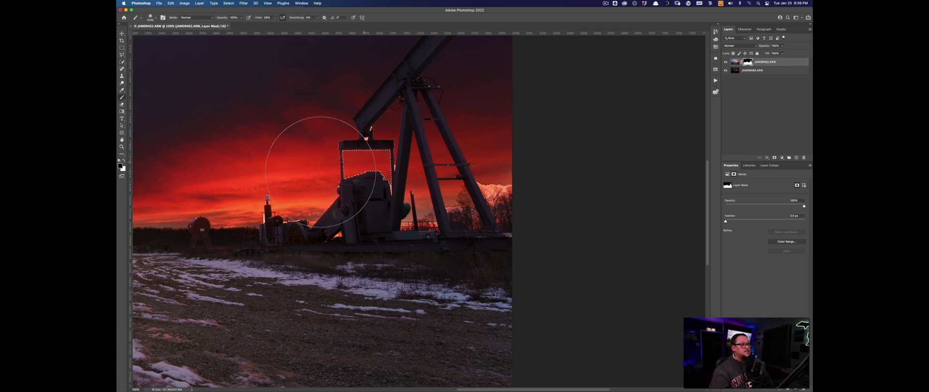
key(super+d)
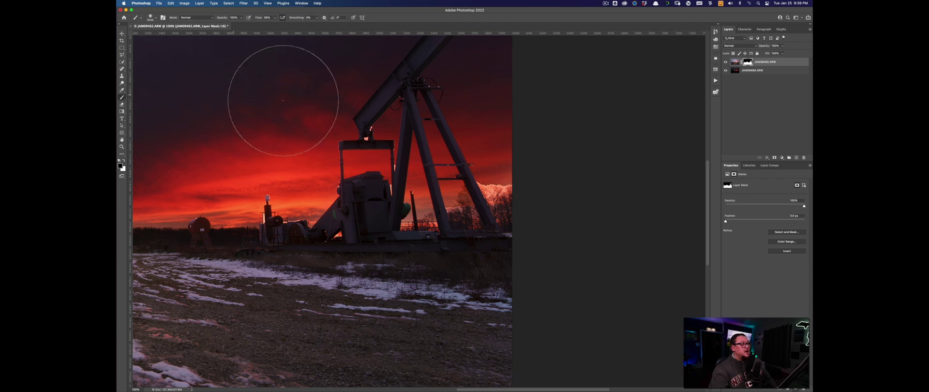
Outline the sky sliver above the vehicle's hood, between the two hood-corner markers, with the Polygonal Lasso tool and close the selection.
drag(269, 104, 786, 135)
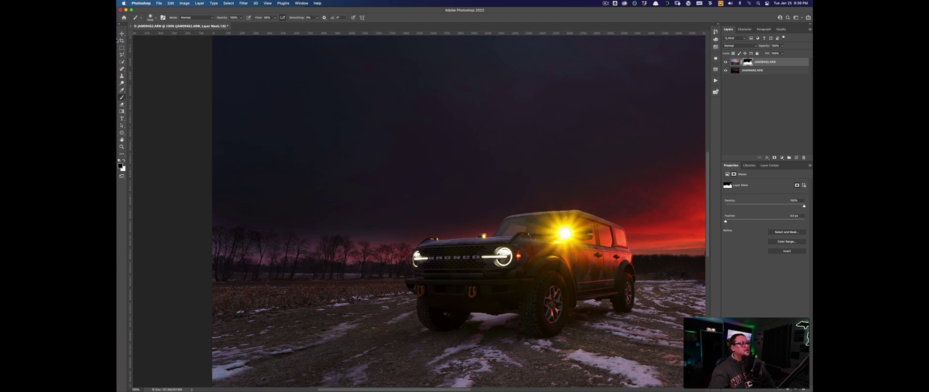
click(122, 55)
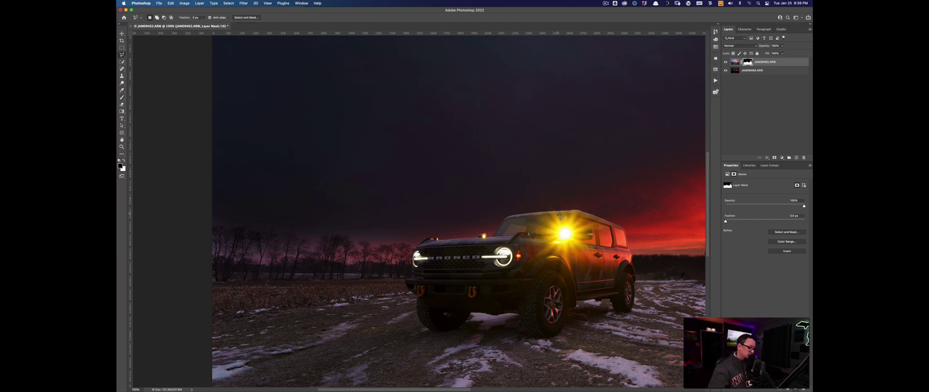
key(super+plus)
key(super+plus)
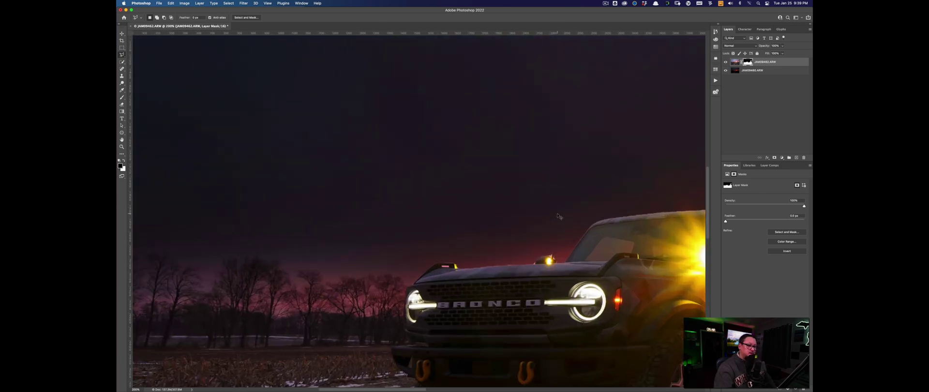
drag(554, 211, 280, 169)
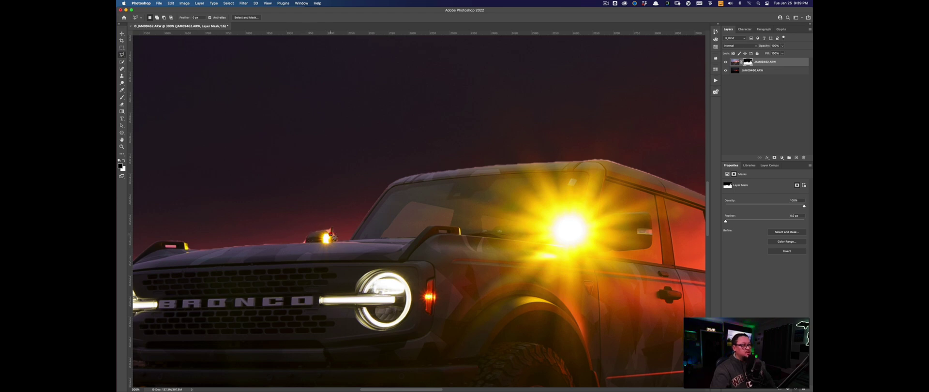
click(329, 234)
click(308, 237)
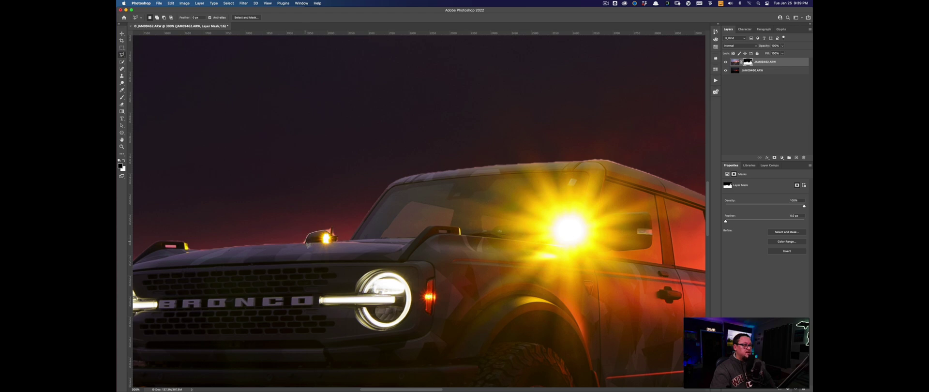
click(242, 248)
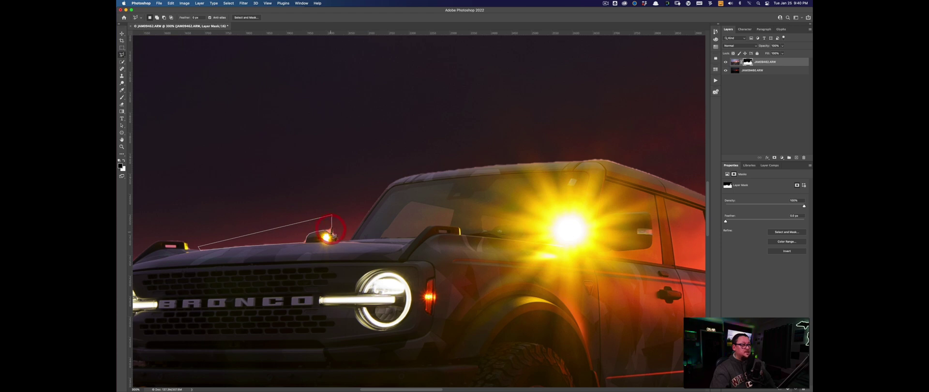
double_click(333, 233)
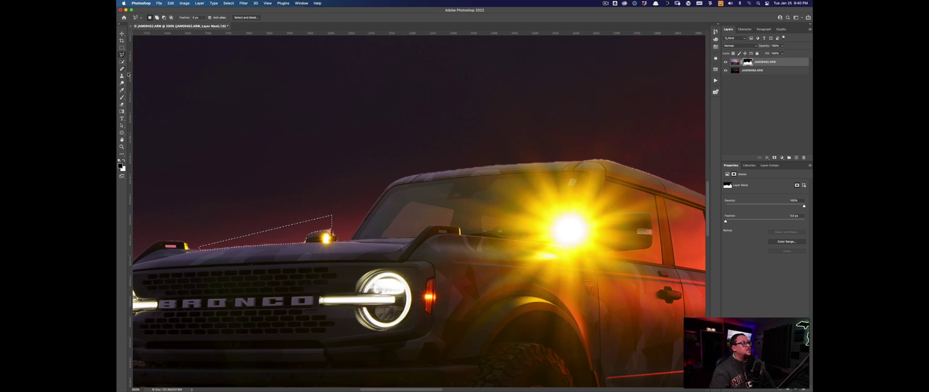
Paint black on the mask inside the hood selection with a smaller soft brush, and clear the selection.
click(122, 96)
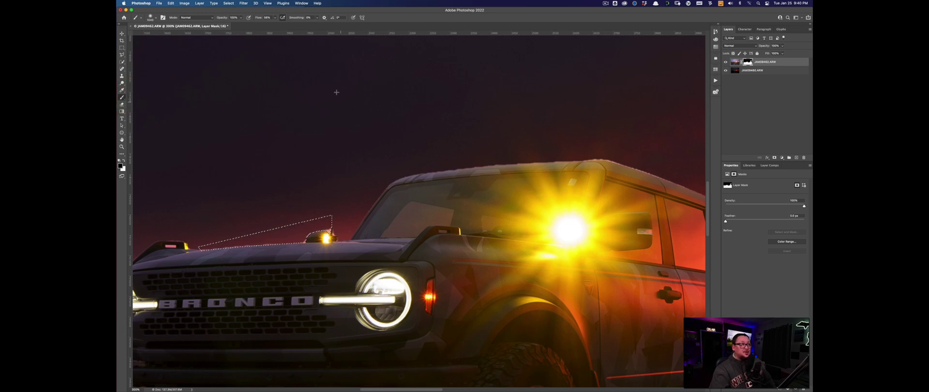
right_click(300, 118)
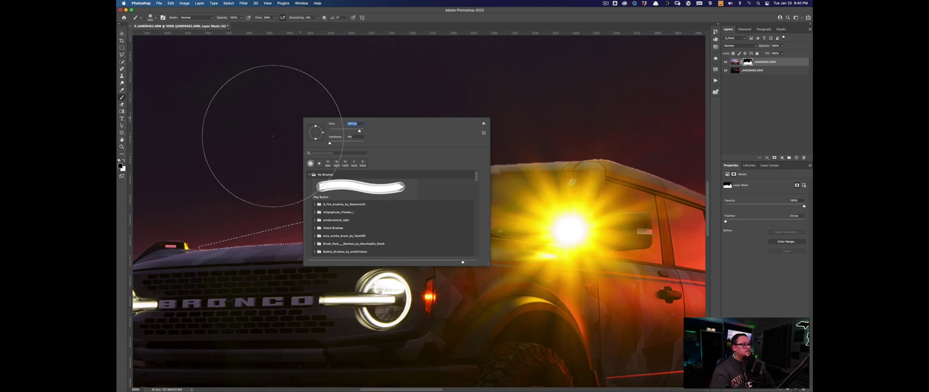
click(243, 165)
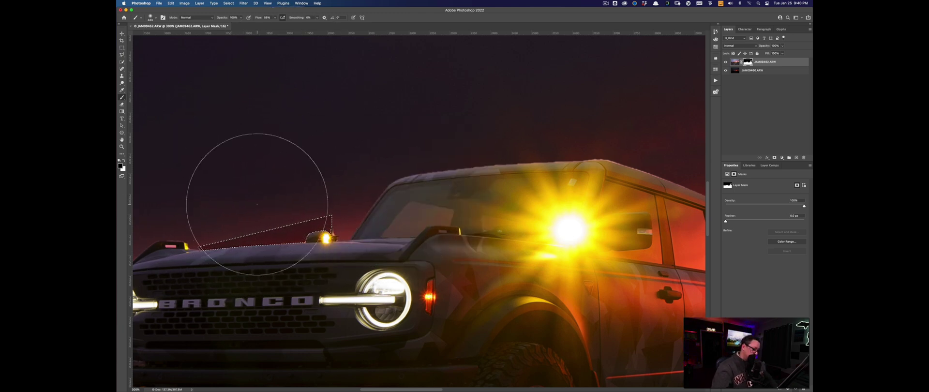
key(super+d)
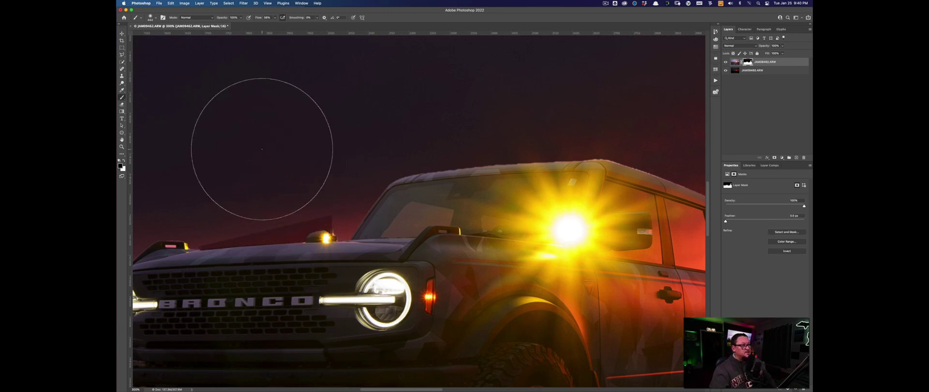
Reduce the soft brush further and paint black on the mask above the hood to blend the patch's edges into the sky.
right_click(261, 153)
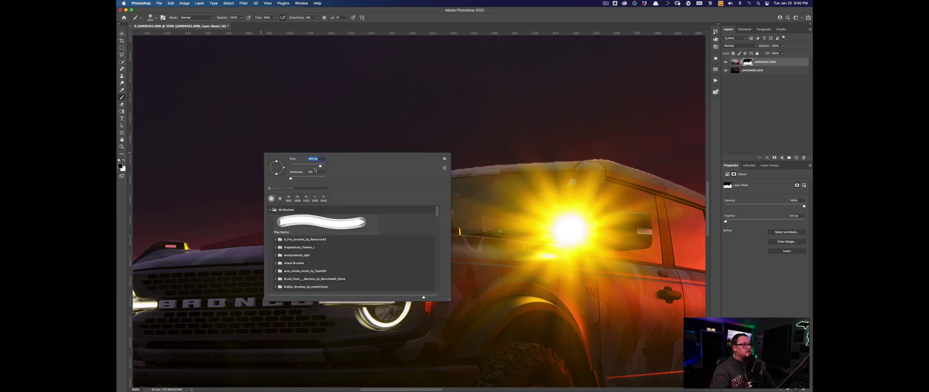
click(220, 185)
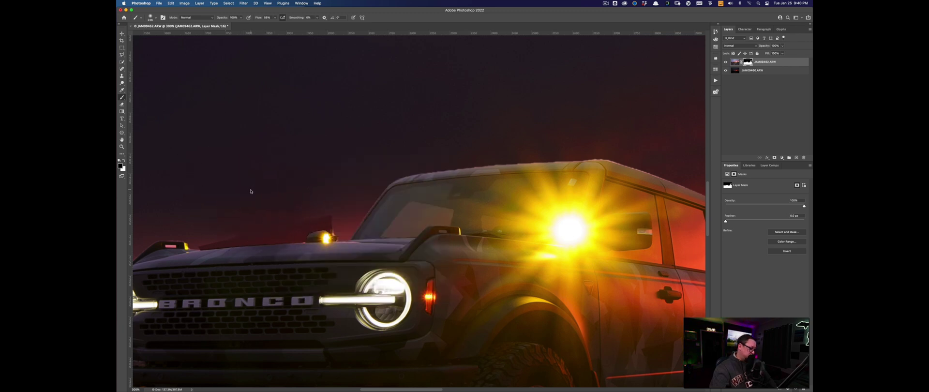
right_click(259, 169)
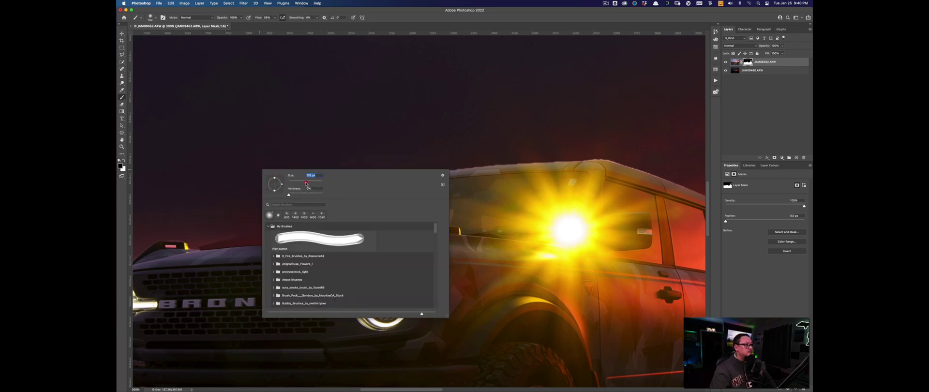
click(222, 198)
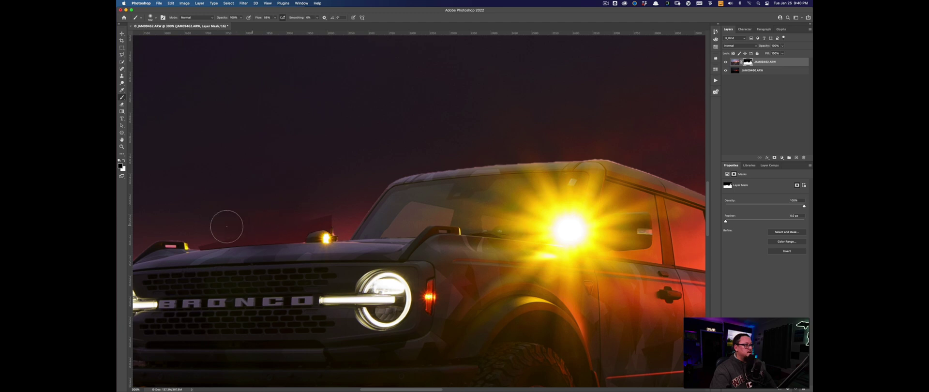
drag(214, 230, 314, 211)
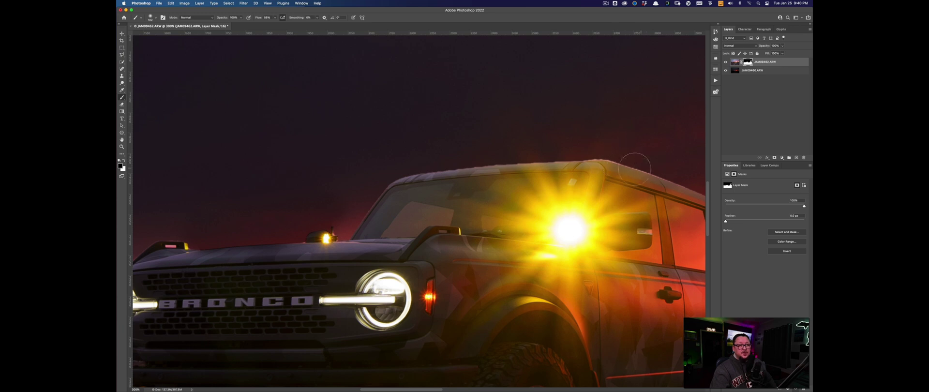
Trace the vehicle's roof edge with the Polygonal Lasso tool, from above the windshield to above the rear door.
drag(605, 153, 465, 140)
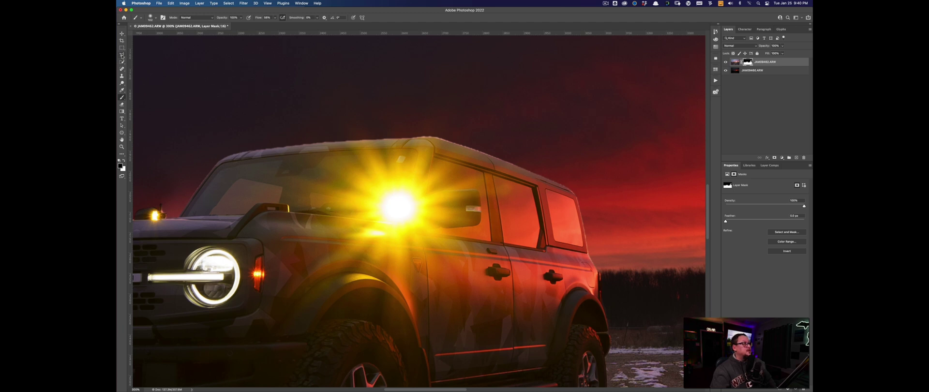
click(122, 55)
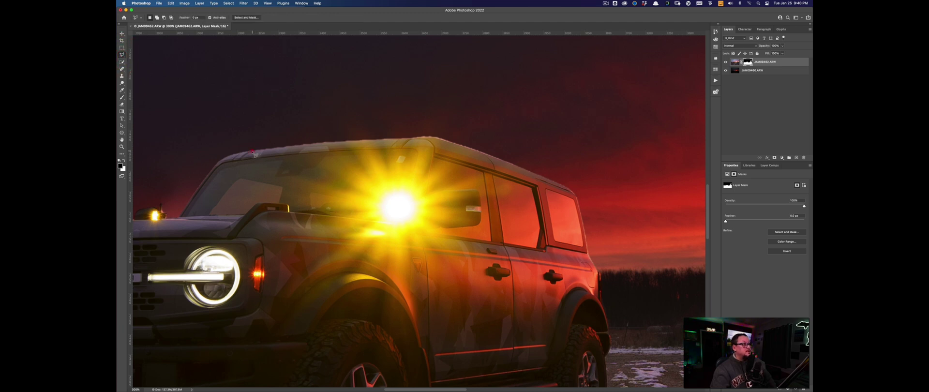
drag(253, 152, 351, 144)
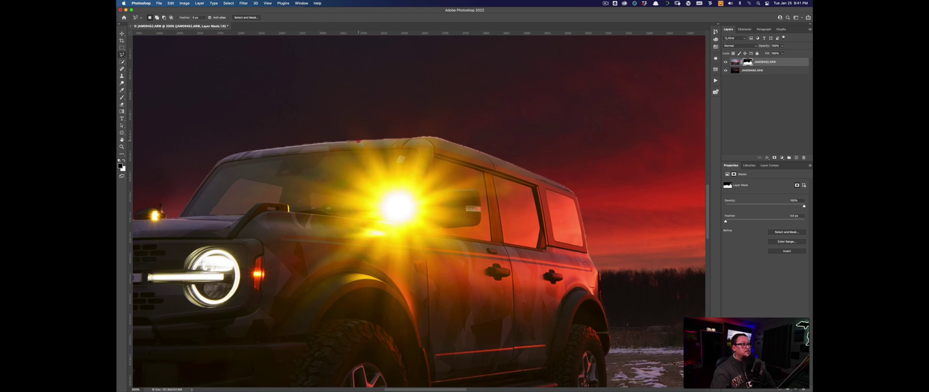
click(411, 140)
click(422, 140)
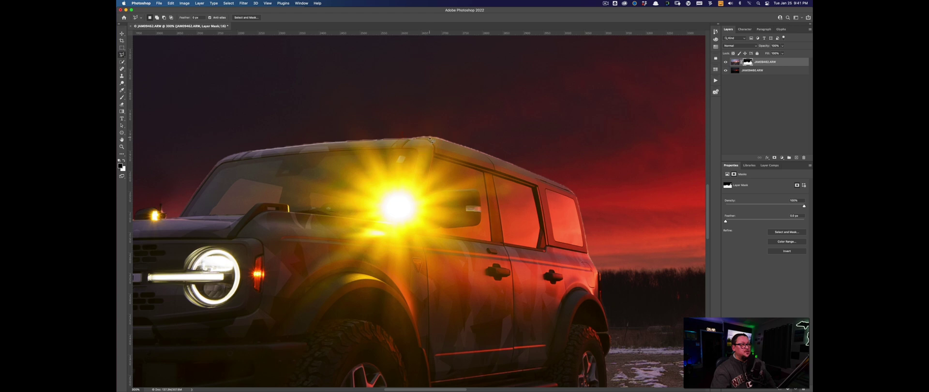
click(437, 138)
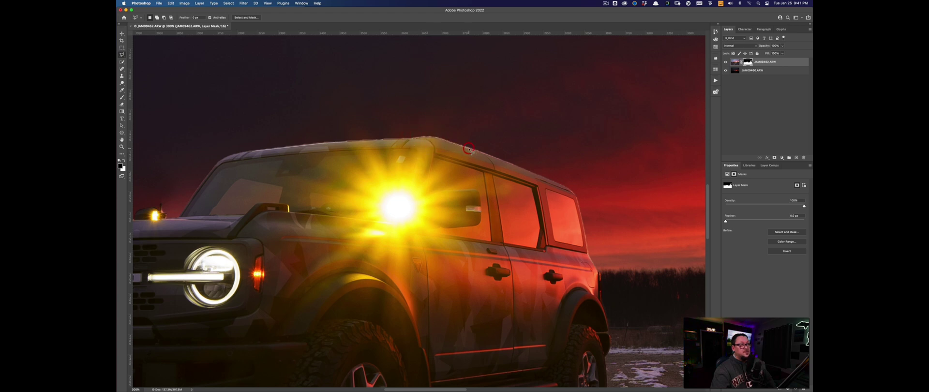
click(467, 148)
click(516, 165)
Loop the lasso outline through the sky above the roof and close the selection at its start above the windshield.
click(520, 156)
click(316, 91)
click(237, 133)
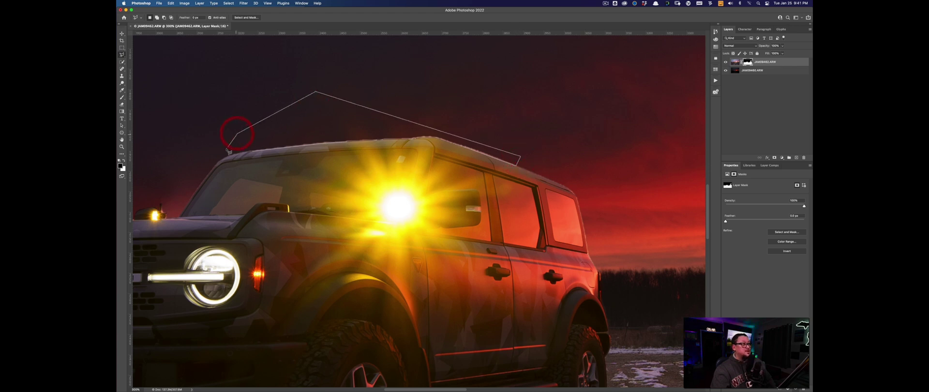
click(222, 155)
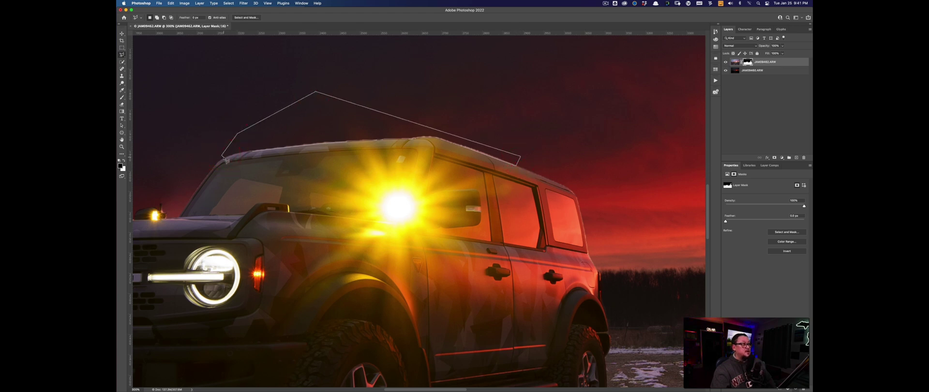
click(233, 154)
click(248, 151)
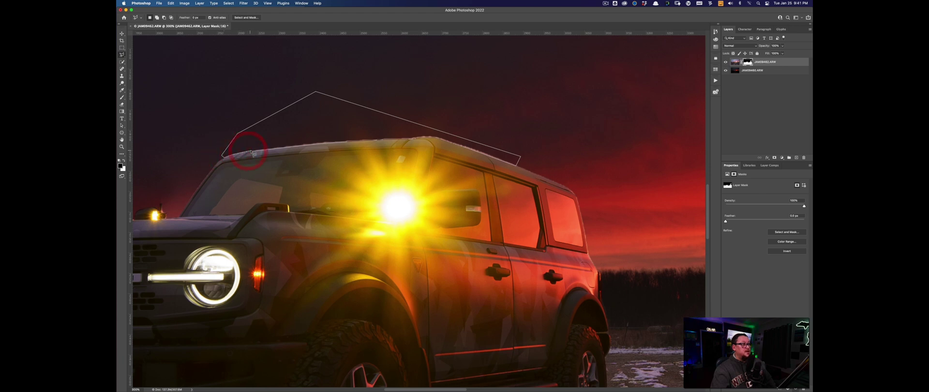
double_click(251, 151)
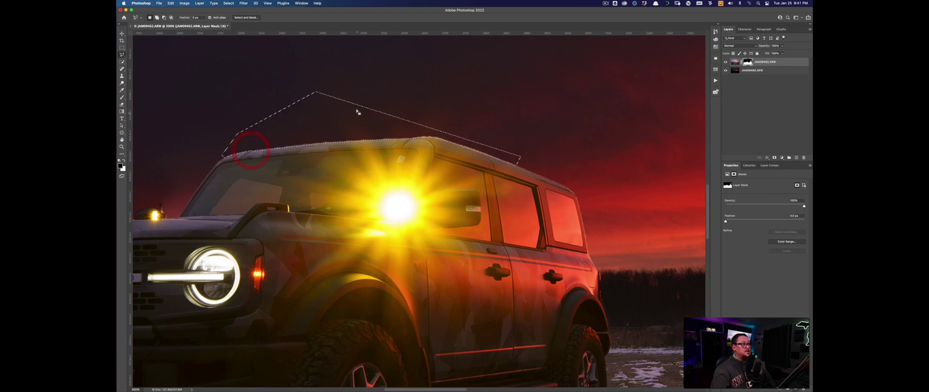
Paint black with the Brush on the layer mask along the roof edge inside the selection, and clear the selection.
click(122, 97)
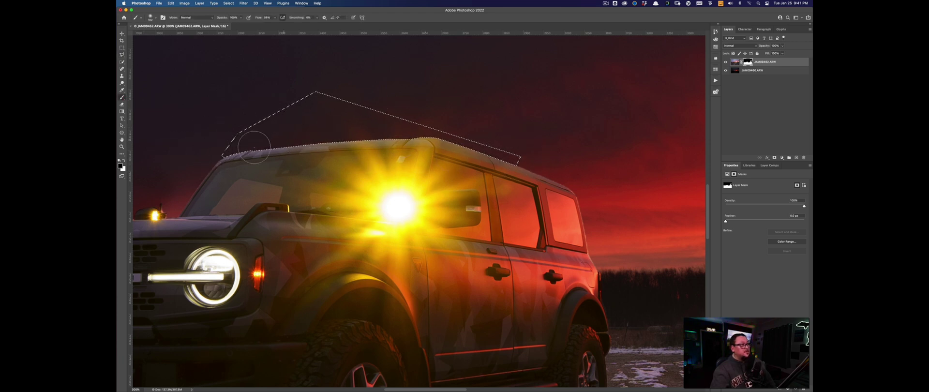
key(super+d)
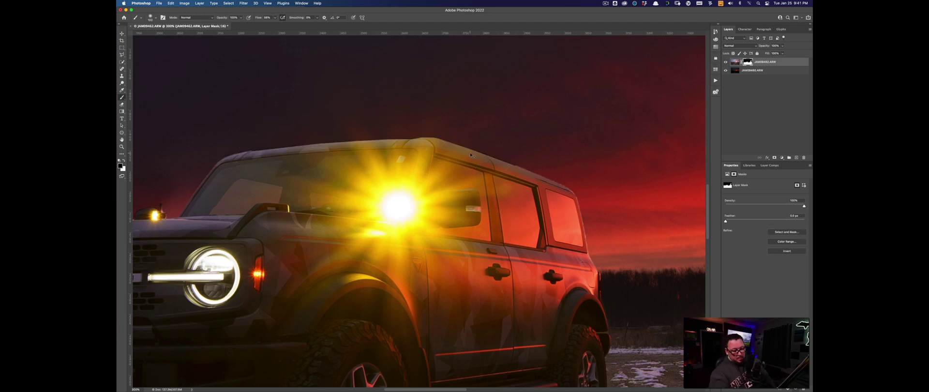
Fit the whole blended image in view and switch to Preview to look at Epic Burn.jpg.
key(super+0)
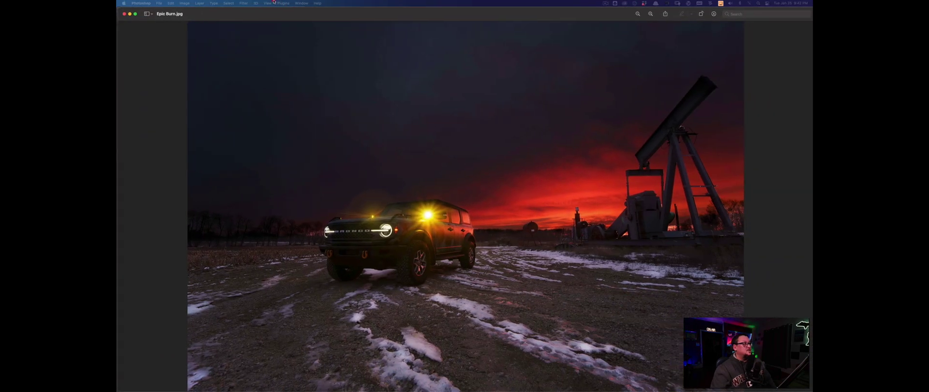
click(285, 17)
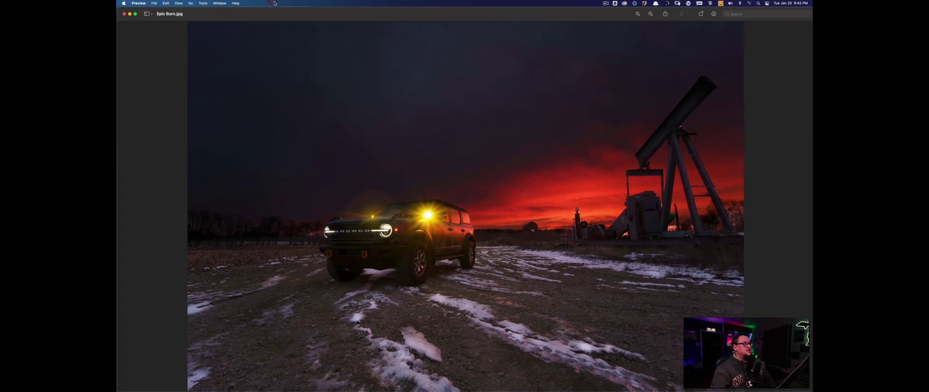